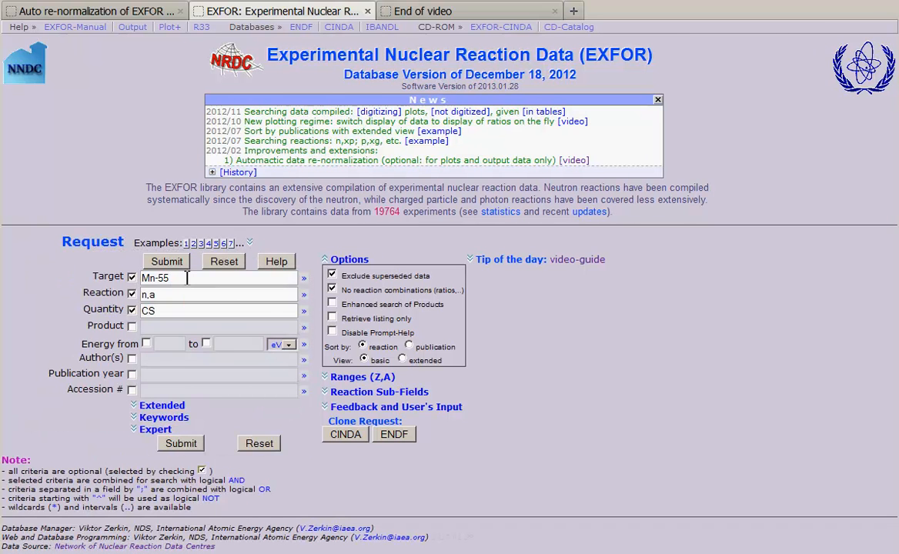
- Submit an EXFOR request for target Mn-55, reaction n,a and quantity CS
click(186, 278)
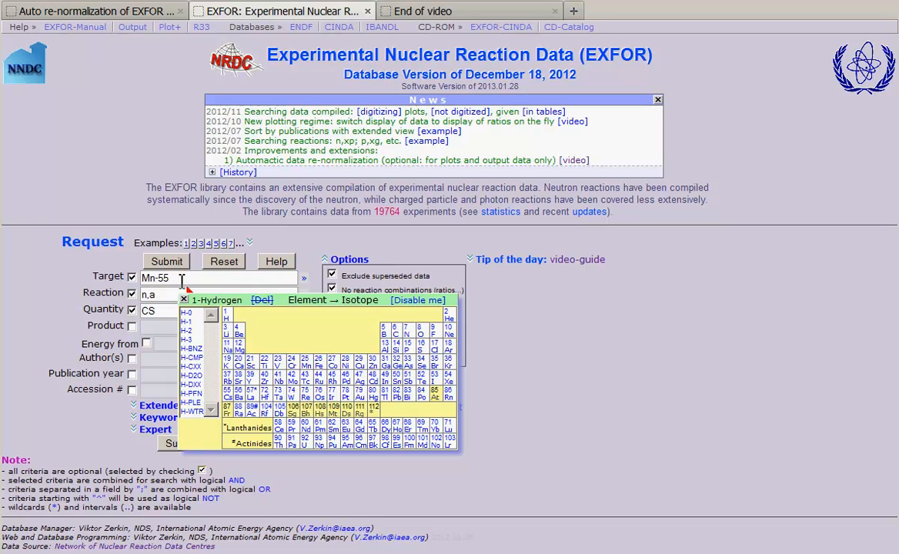
key(Tab)
click(163, 310)
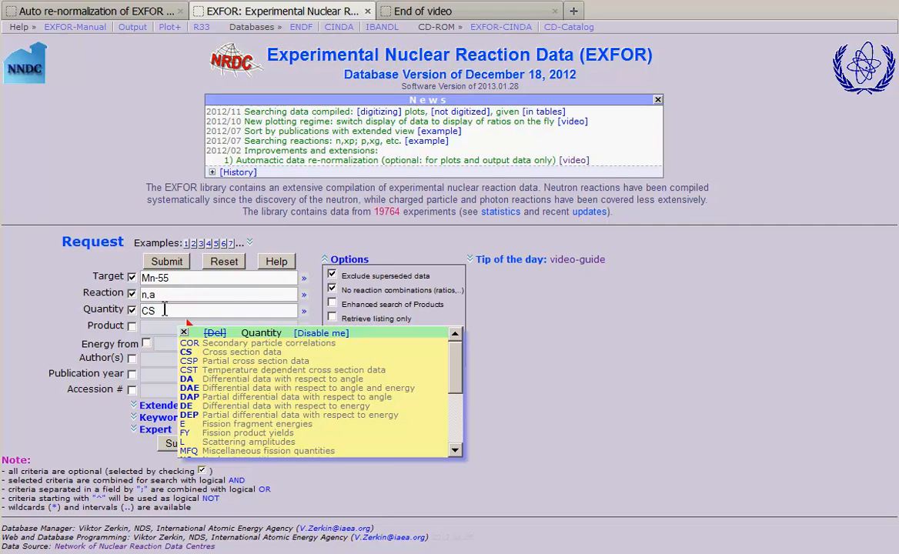
click(175, 263)
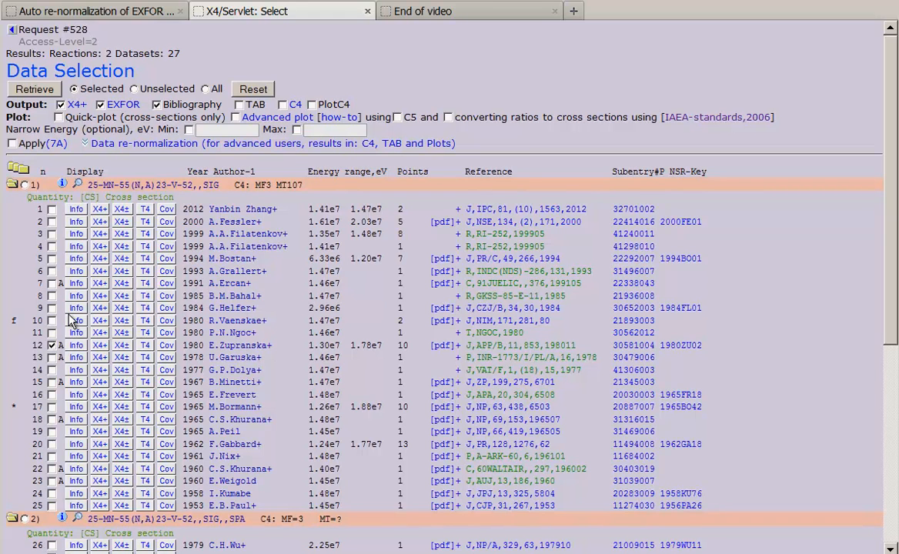
- Retrieve the selected 1980 dataset, label its plotted points with their values, and copy the plot data to the plot clipboard
click(44, 91)
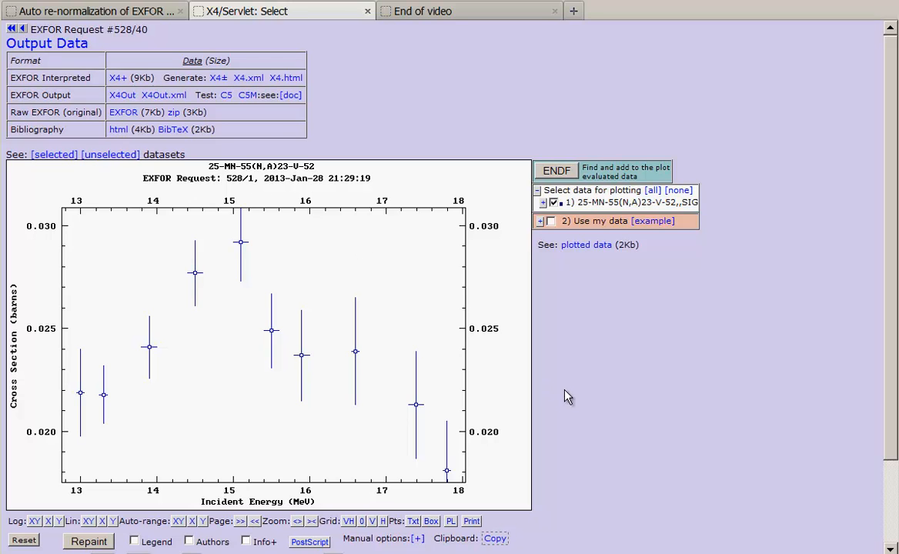
click(413, 521)
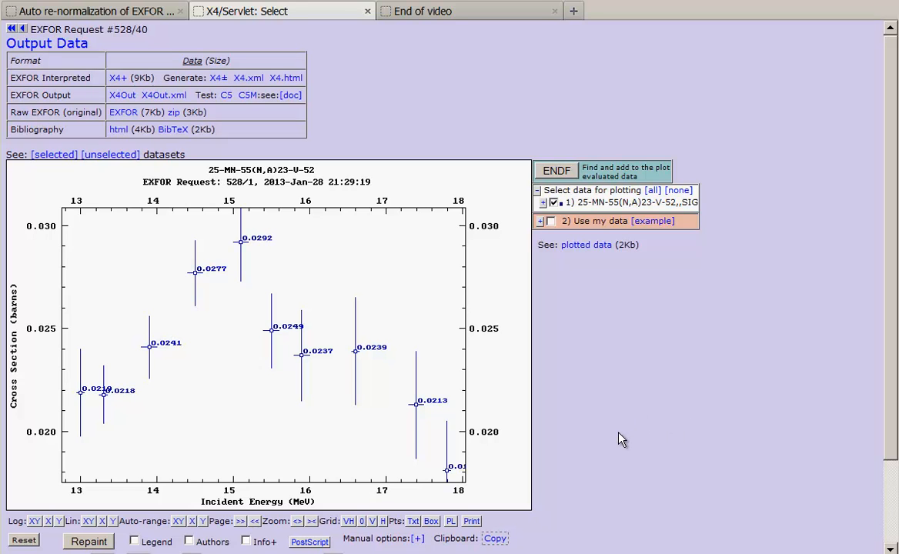
click(496, 539)
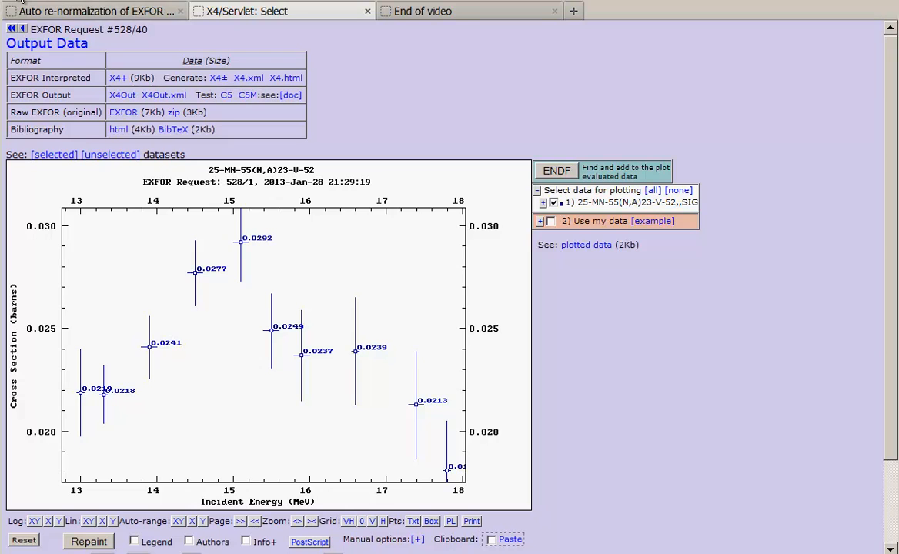
- Return to the data selection and retrieve the same dataset with data re-normalization applied
click(21, 3)
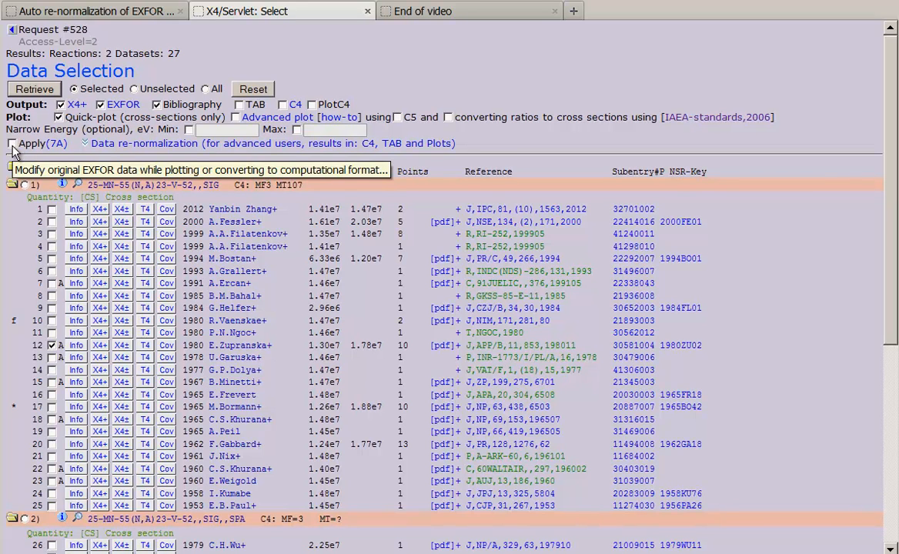
click(11, 145)
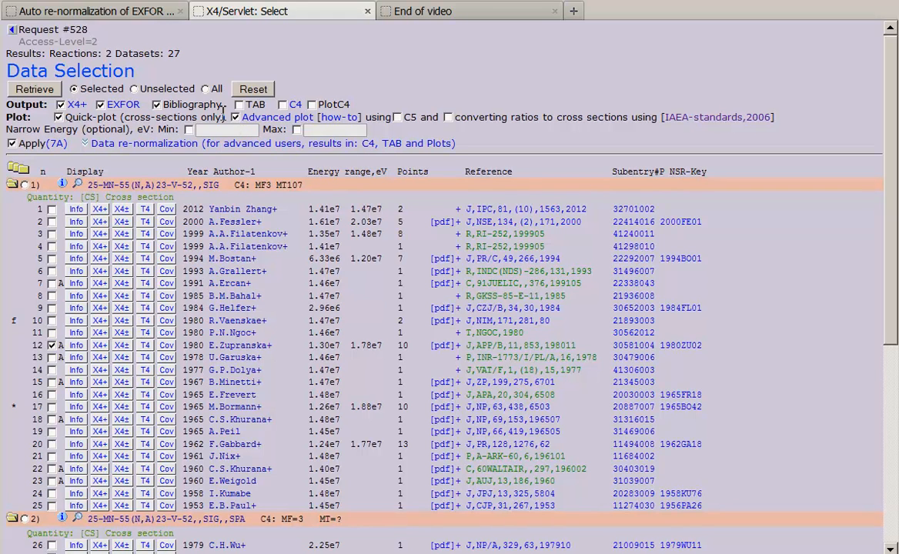
click(48, 90)
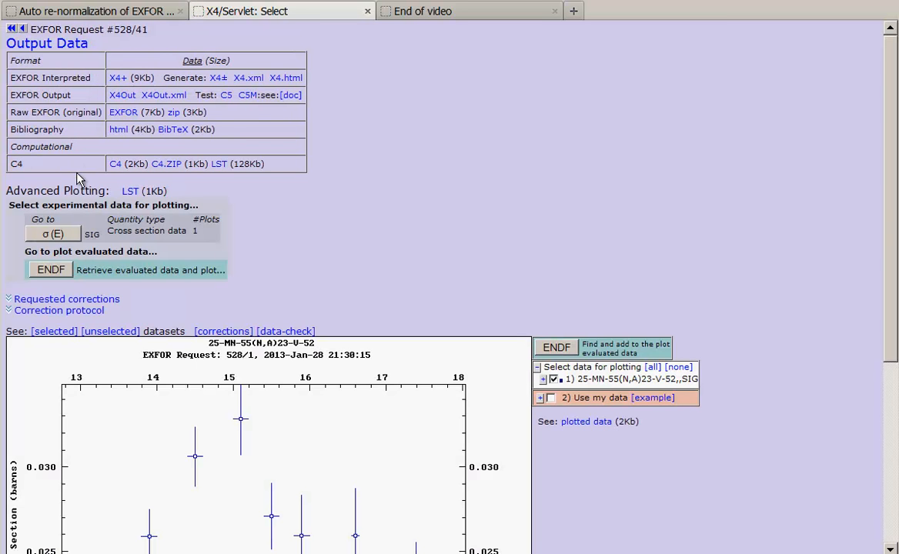
- Examine the re-normalized plot, its requested corrections and the correction protocol
scroll(345, 248, down, 3)
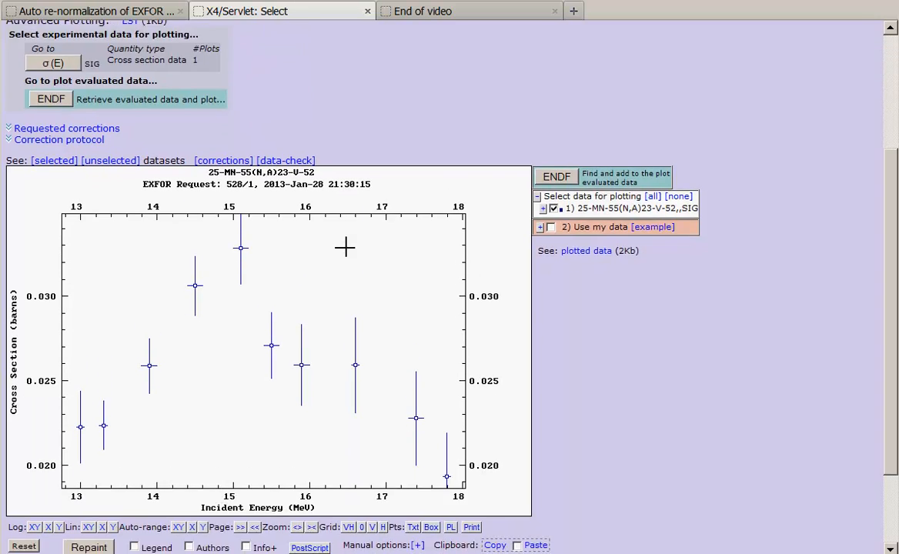
scroll(345, 247, down, 2)
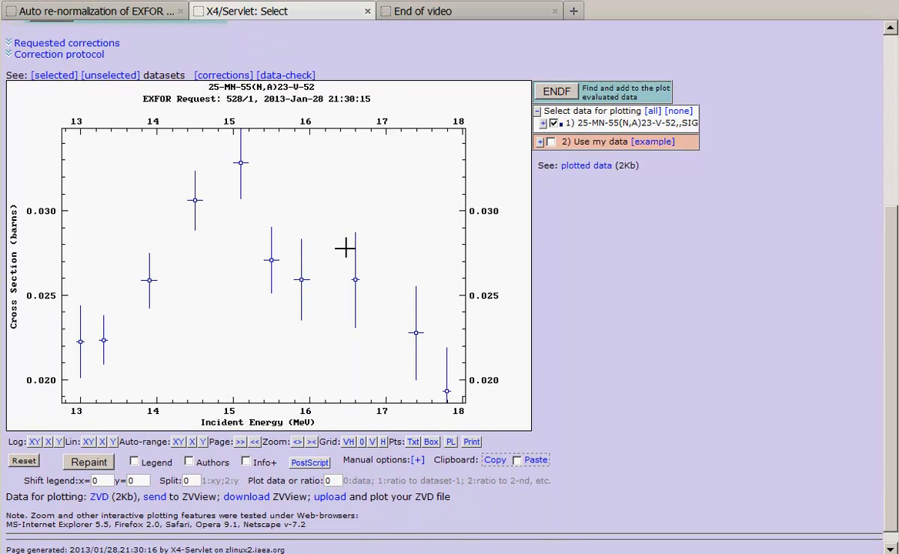
click(109, 46)
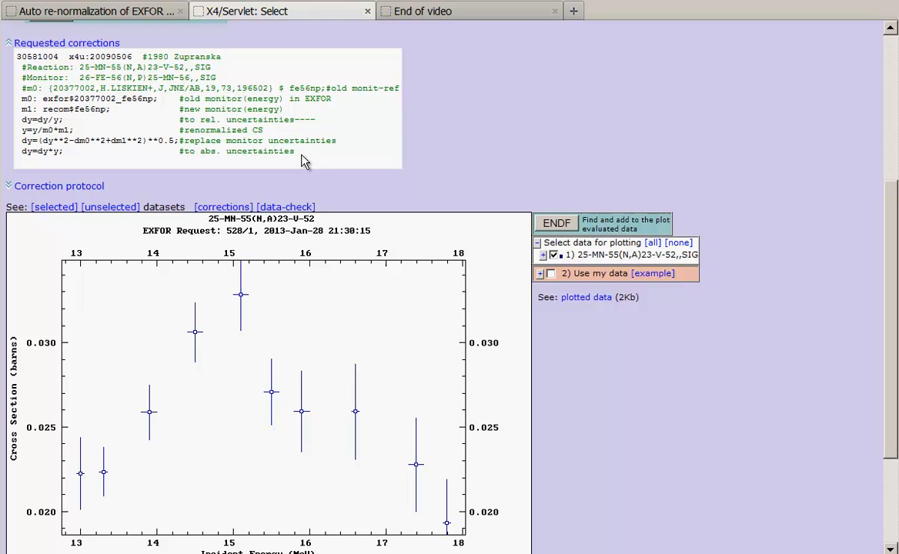
click(109, 46)
click(101, 56)
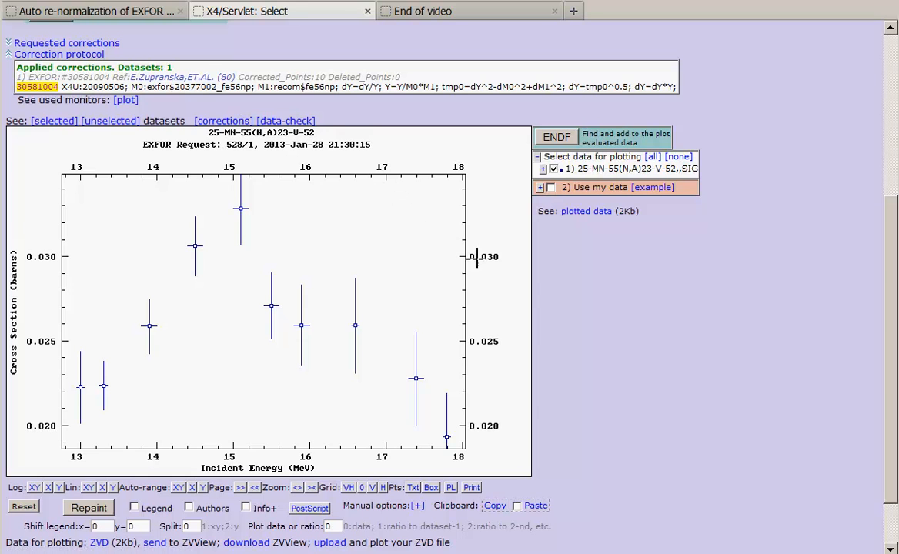
- Overlay the copied original data on the re-normalized cross-section plot
click(517, 506)
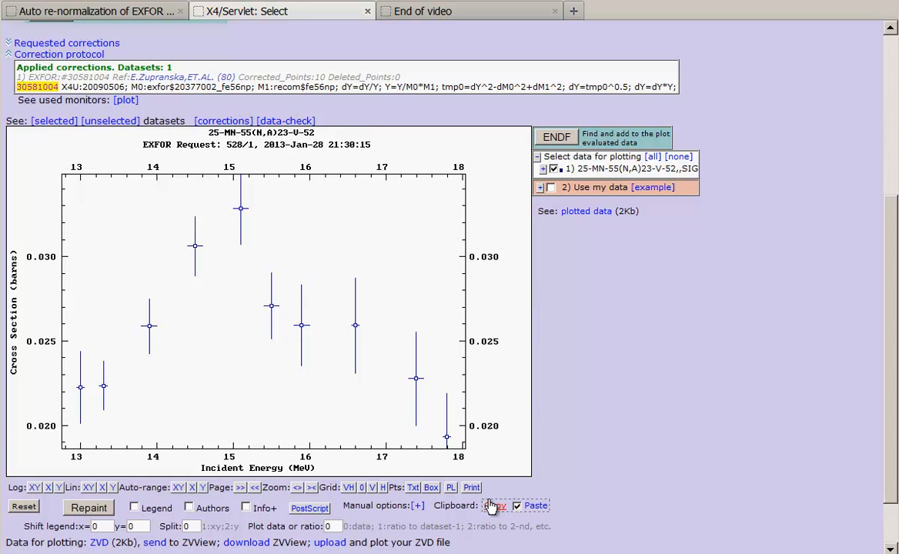
click(107, 514)
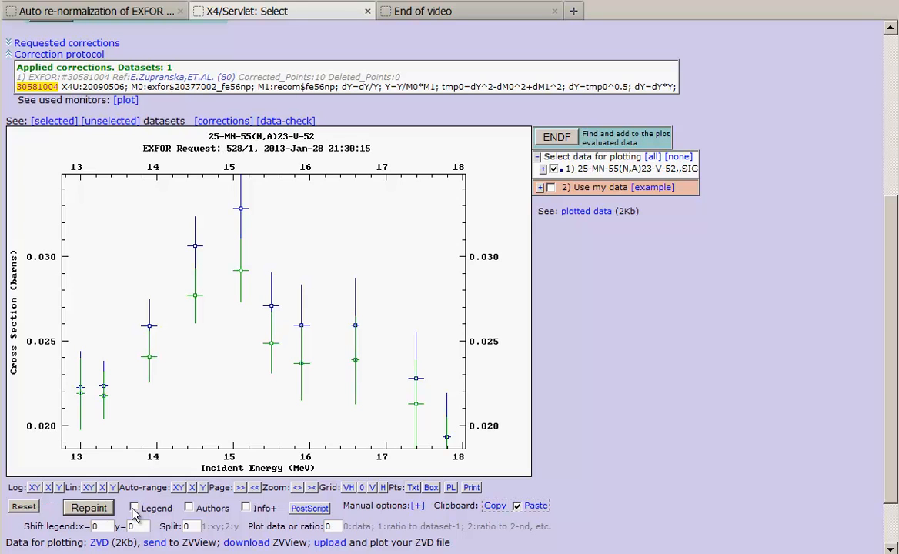
- Show a legend with authors on the plot and label the experimental points with their values
click(189, 508)
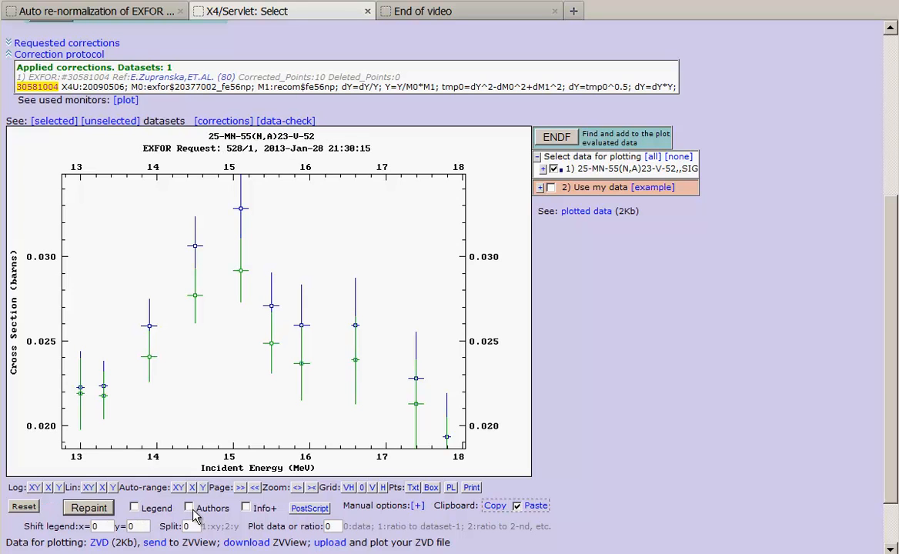
click(135, 509)
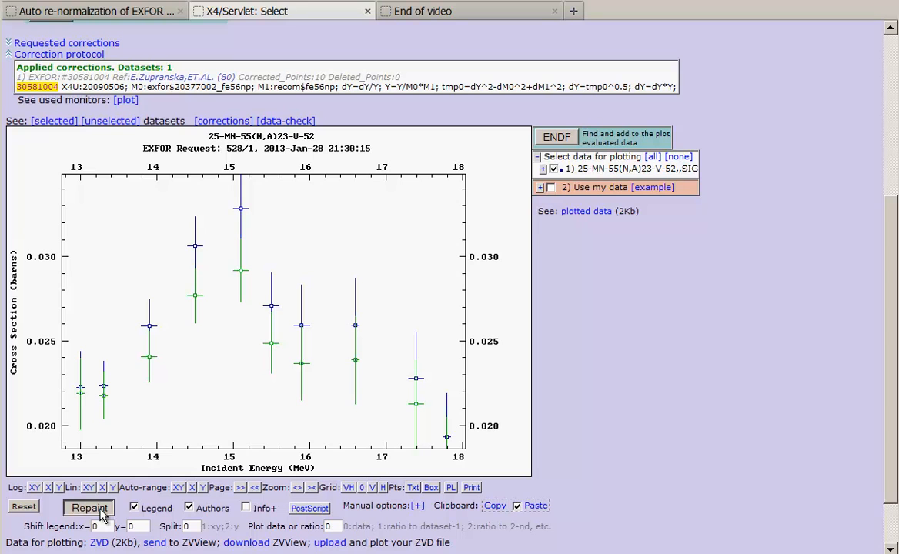
click(100, 512)
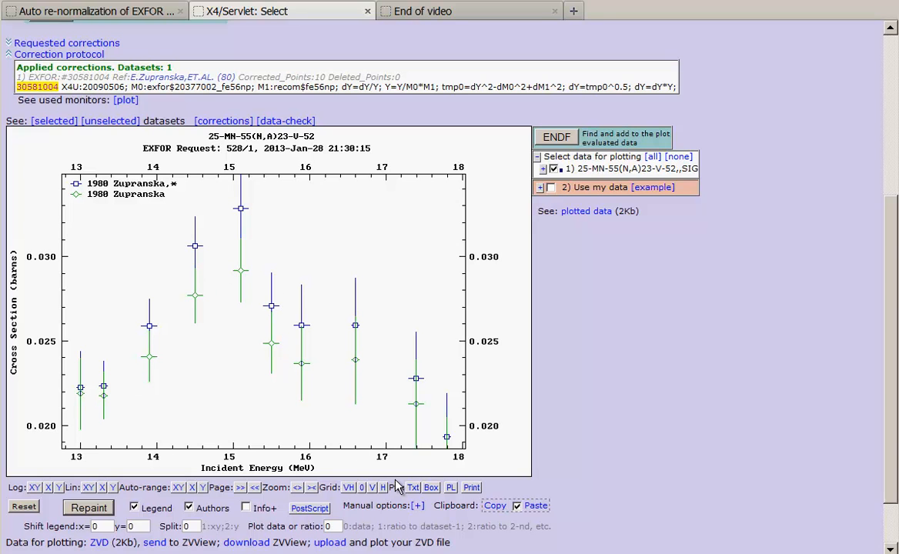
click(413, 488)
click(413, 489)
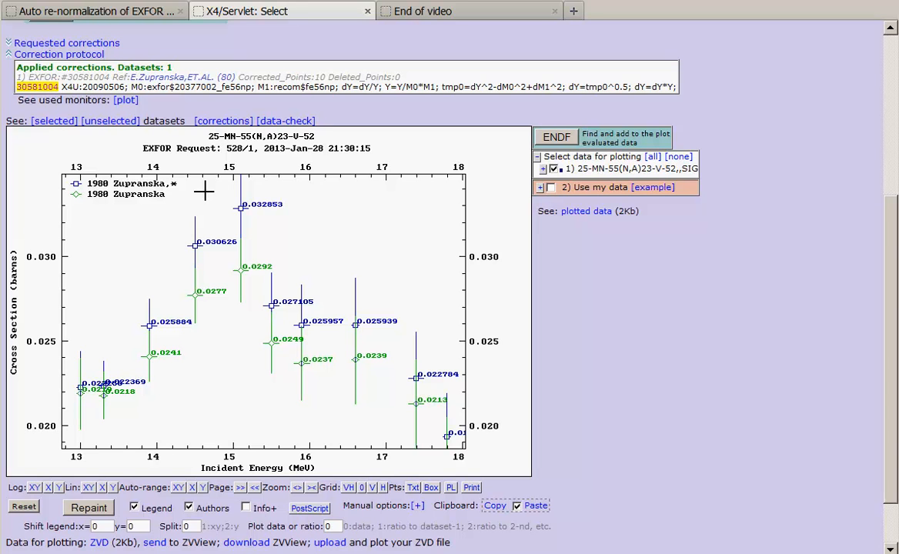
- Open the data check, compare the first energy point's original and corrected values, uncertainties and correction factor, and close it
click(290, 125)
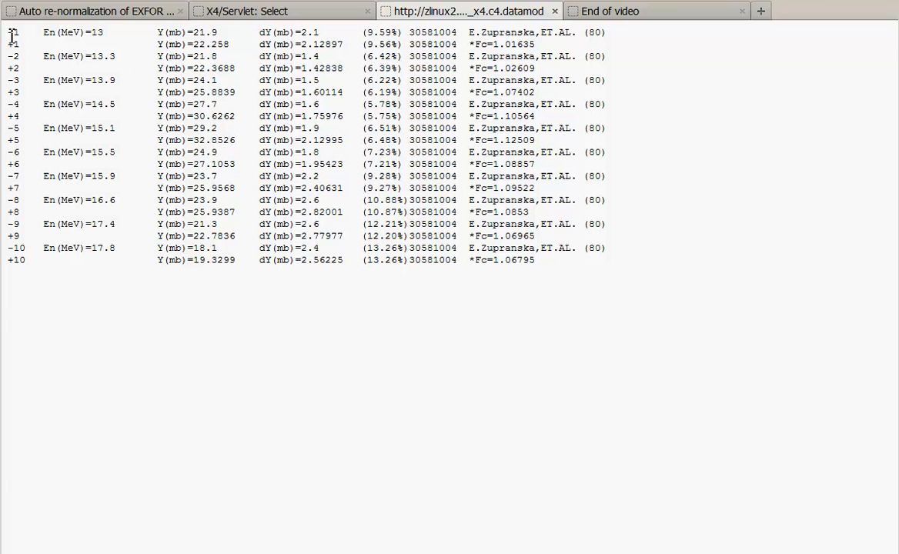
drag(12, 35, 10, 67)
click(277, 67)
drag(301, 32, 346, 47)
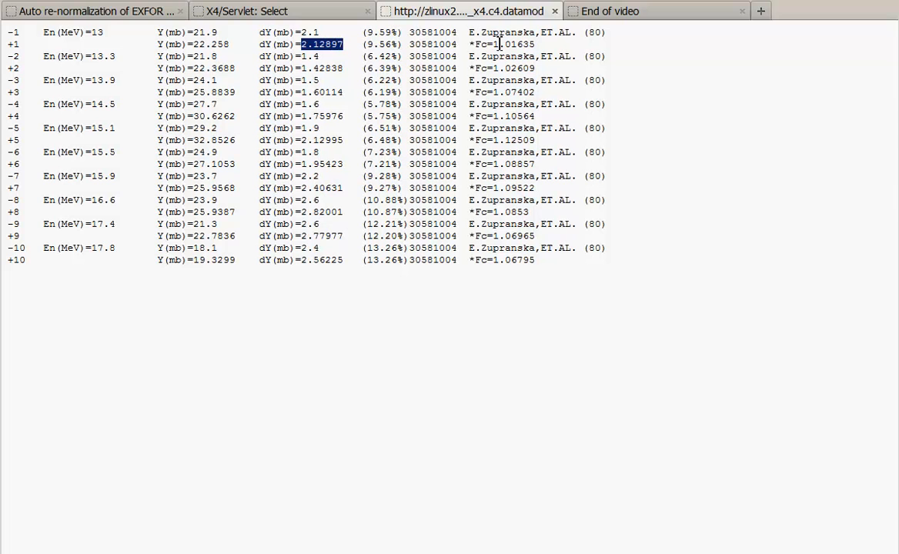
drag(494, 45, 522, 45)
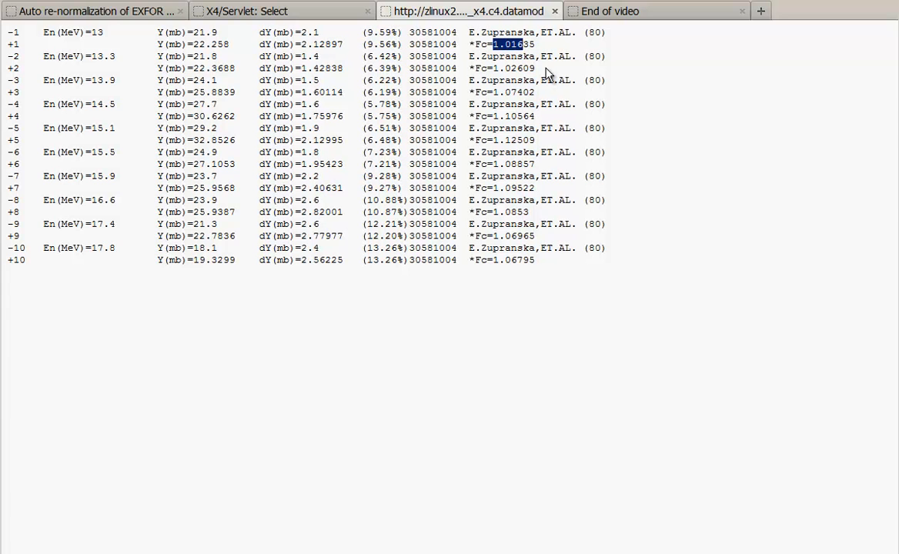
drag(534, 44, 493, 44)
drag(367, 44, 392, 32)
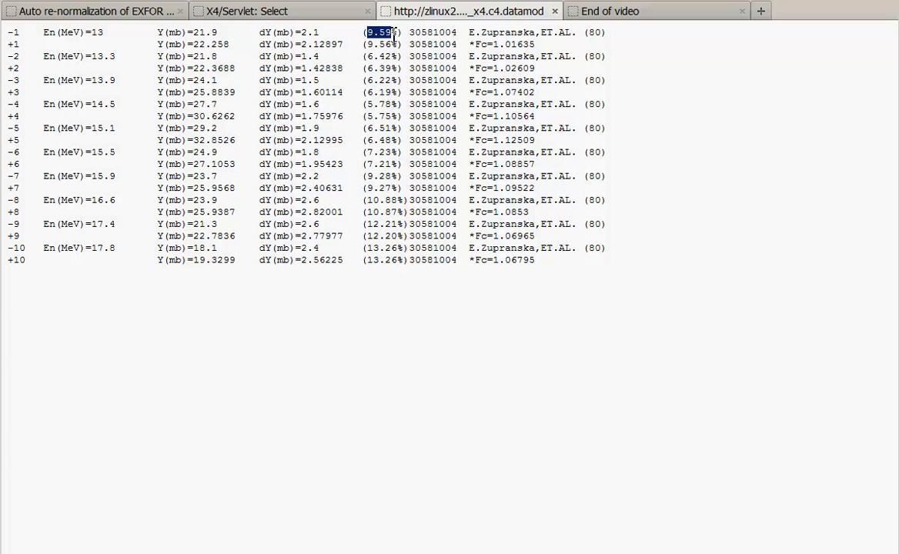
drag(367, 44, 394, 44)
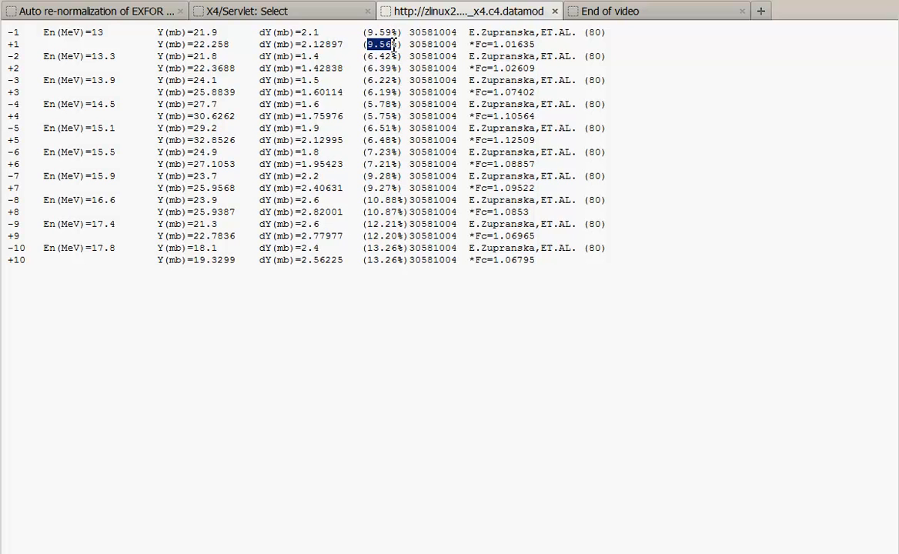
click(554, 12)
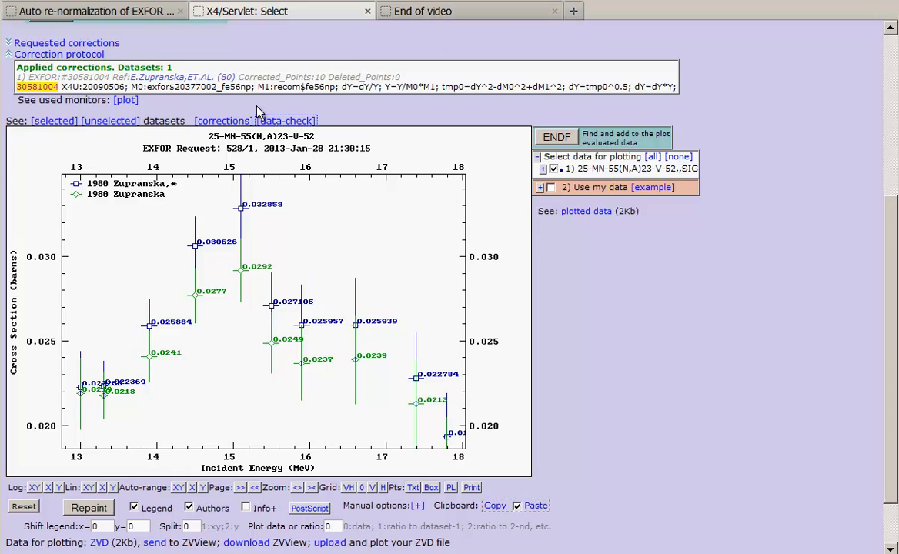
- Plot the monitors used for the correction, zoomed to about 10–20 MeV with the Y axis auto-ranged
click(126, 101)
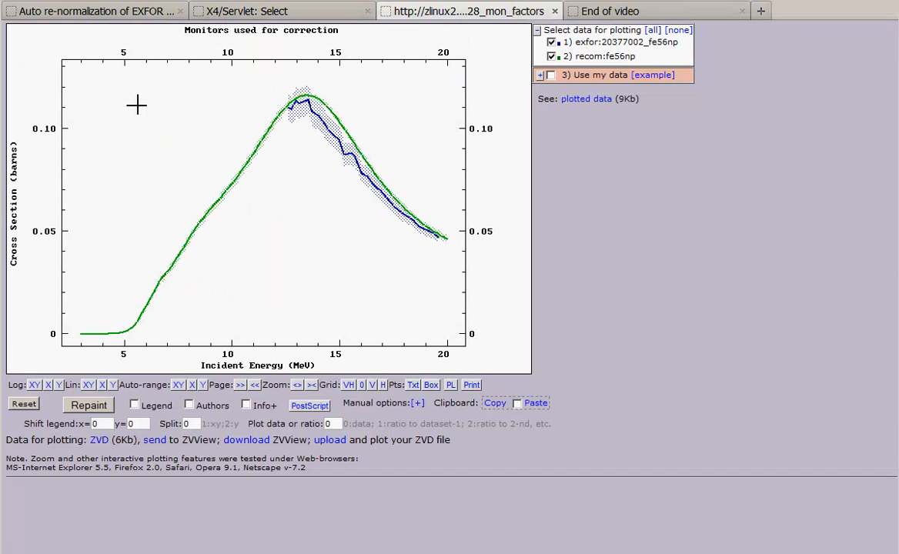
drag(226, 74, 516, 277)
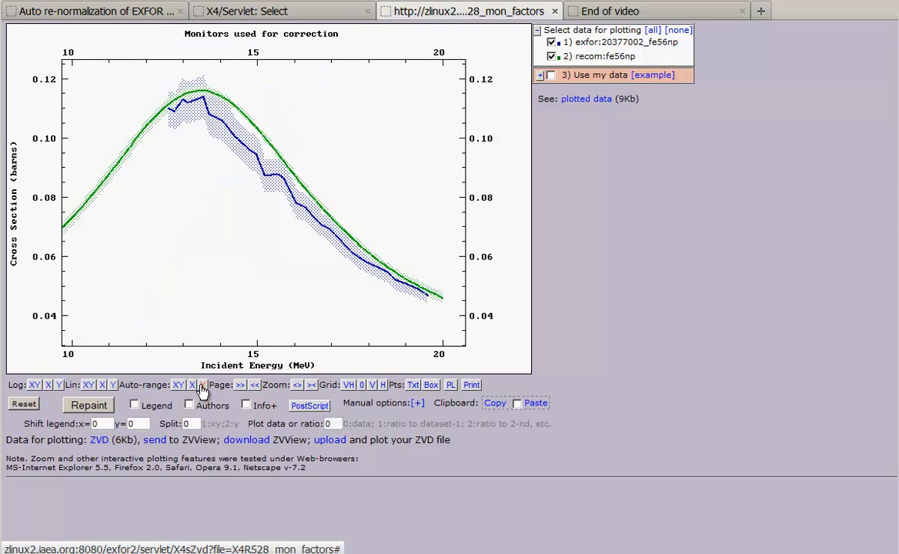
click(203, 387)
- Show a legend with authors on the monitor plot, examine the old and recommended curves, and close the plot
click(189, 406)
click(134, 405)
click(87, 405)
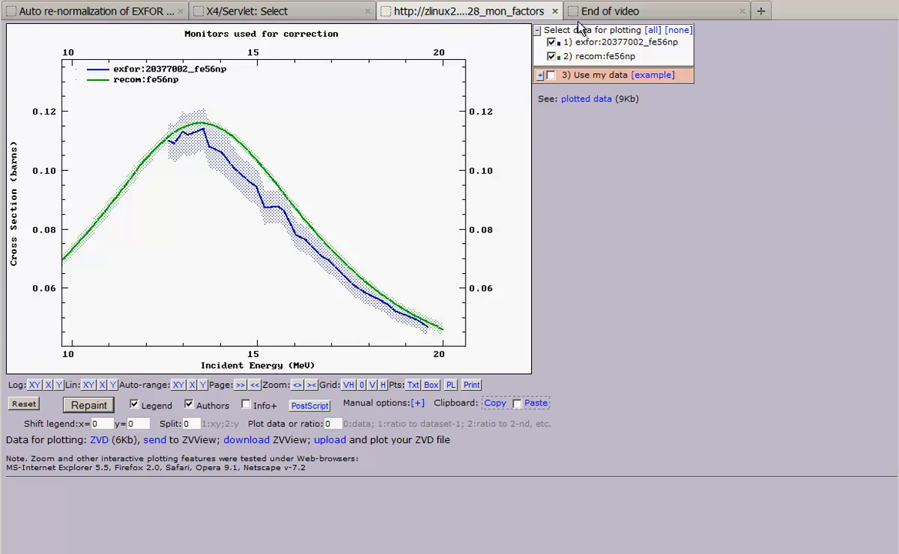
click(554, 12)
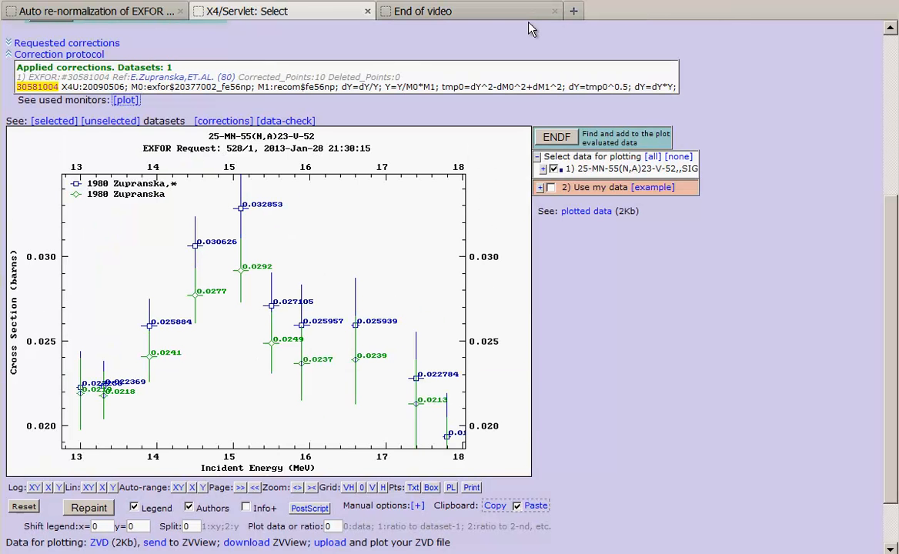
- Collapse the correction protocol and plot the evaluated JEFF-3.1.2 MN-55(N,A) cross section together with the re-normalized data
click(91, 54)
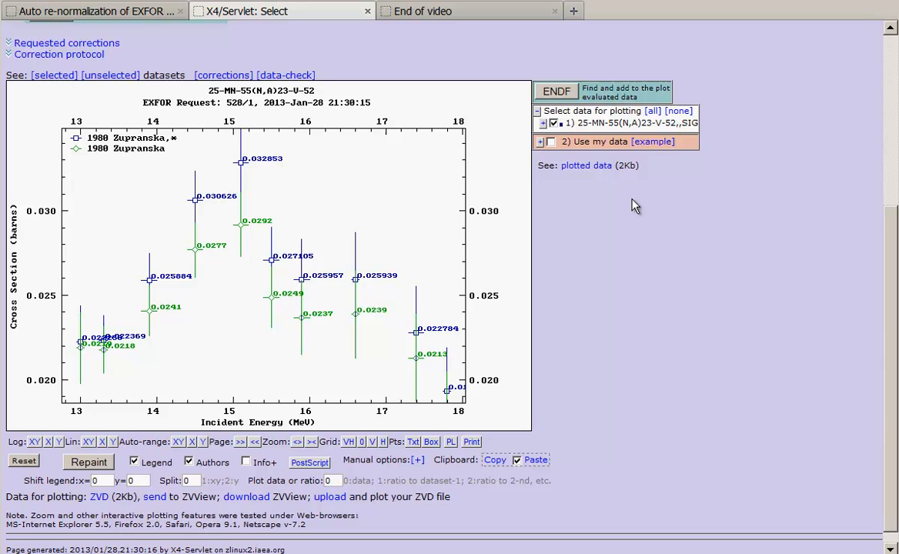
click(571, 93)
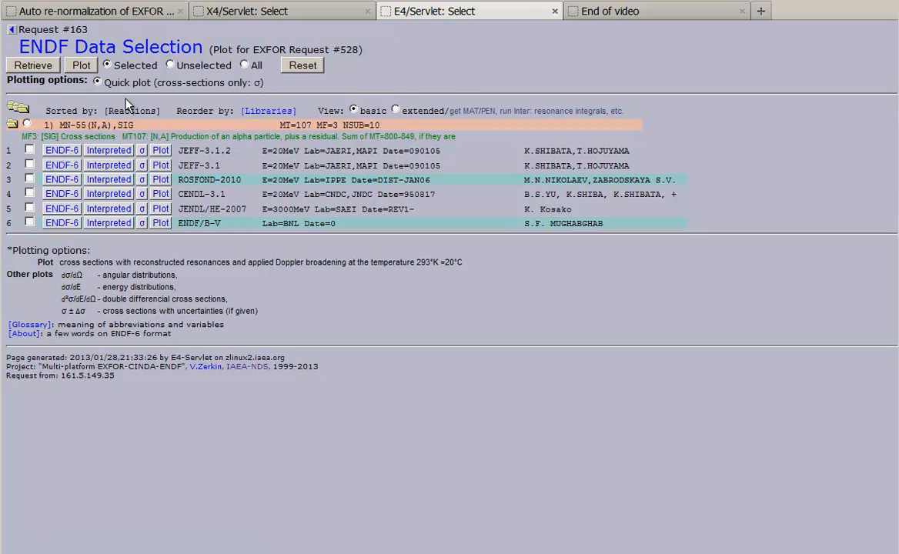
drag(60, 125, 137, 125)
click(29, 151)
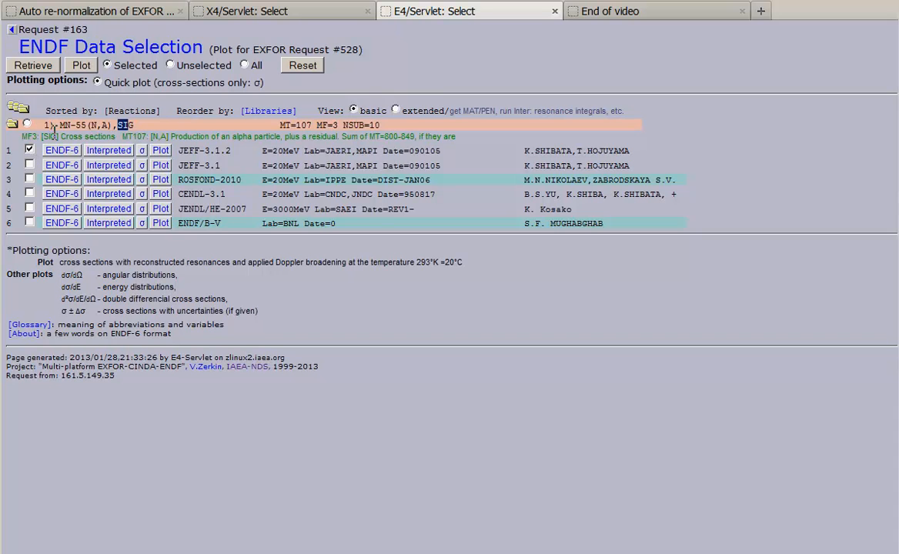
click(90, 68)
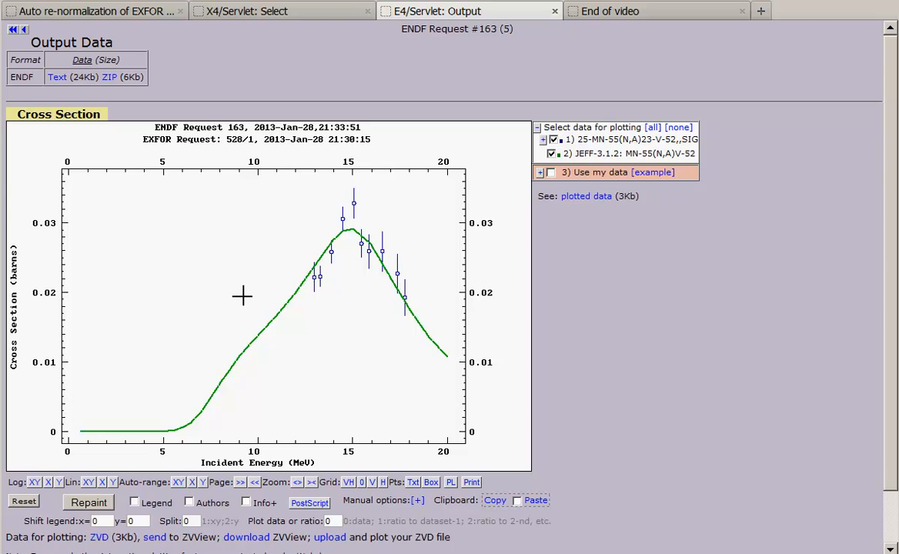
- Show a legend with authors on the evaluated-data plot and overlay the copied original data
click(134, 503)
click(189, 502)
click(91, 503)
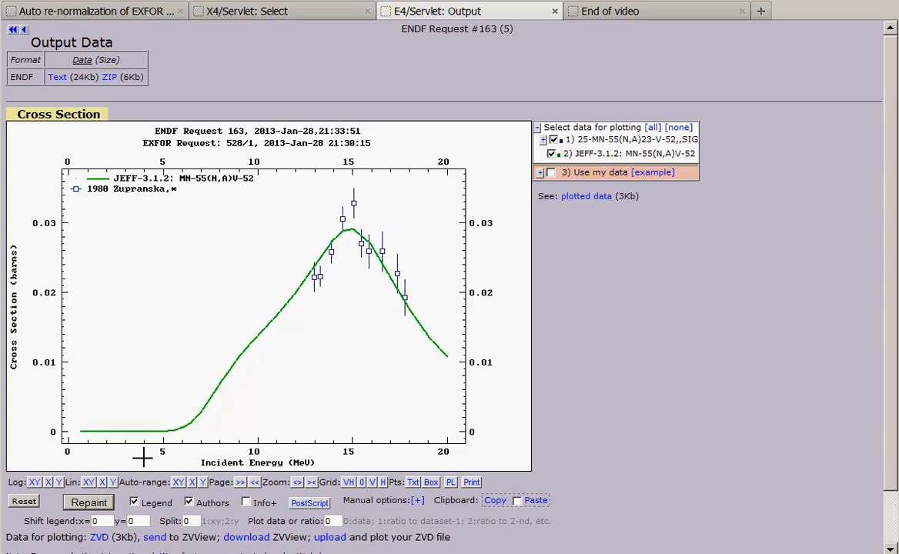
click(517, 501)
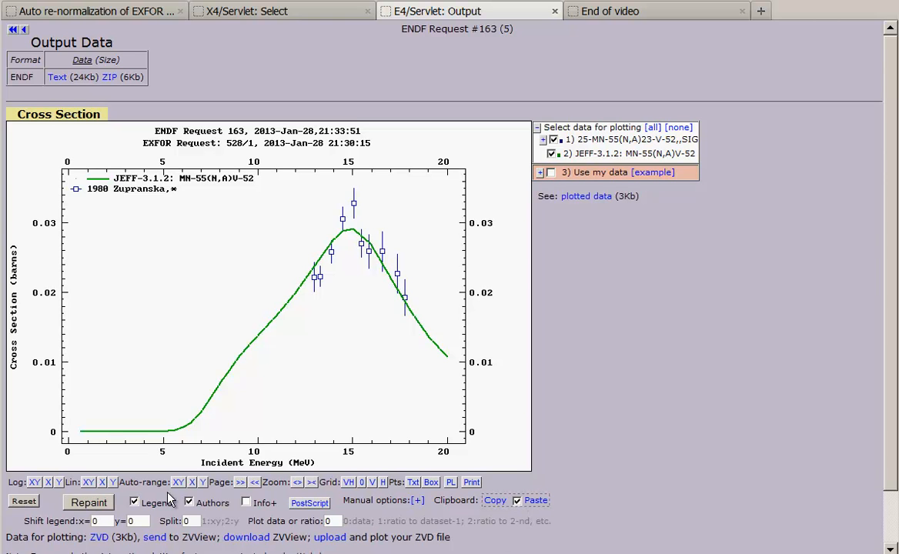
click(91, 510)
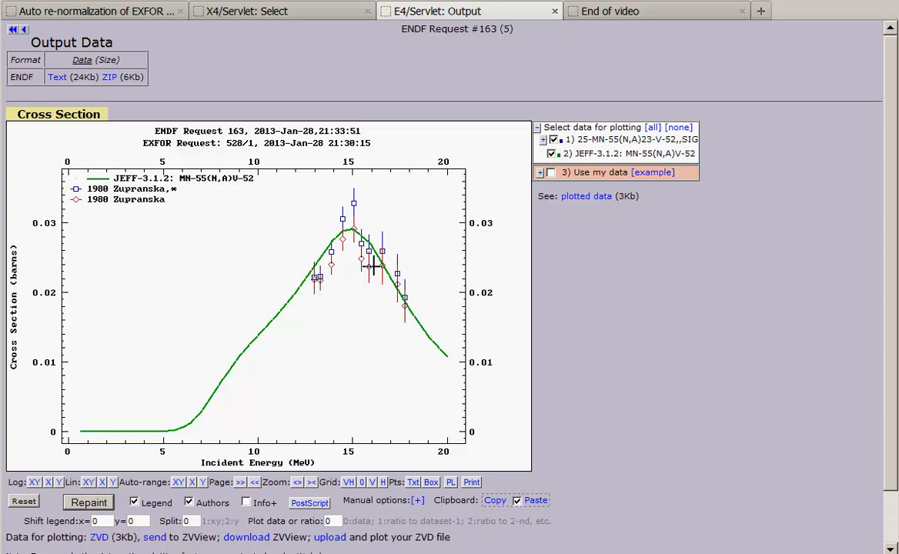
- Zoom the plot to about 12–19 MeV with the Y axis auto-ranged, and add the extra information to the legend
drag(294, 178, 425, 322)
click(102, 506)
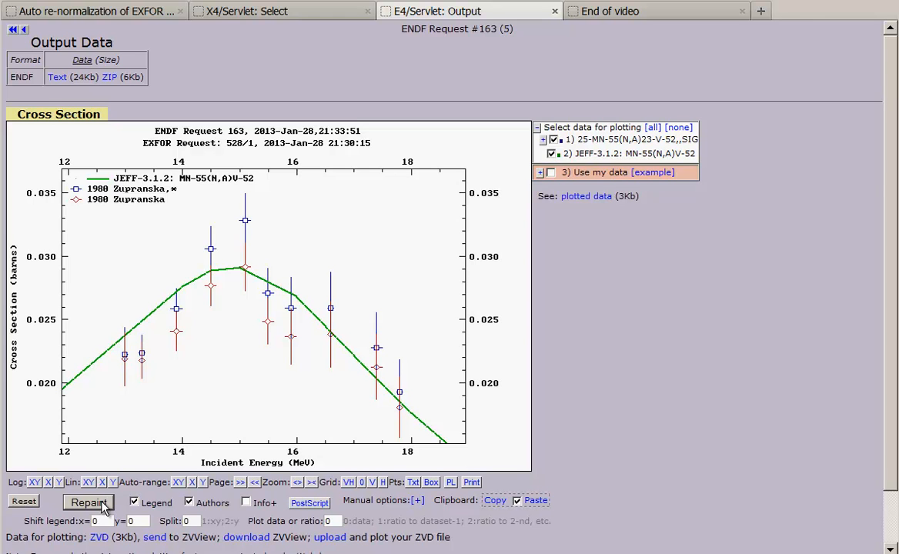
click(203, 483)
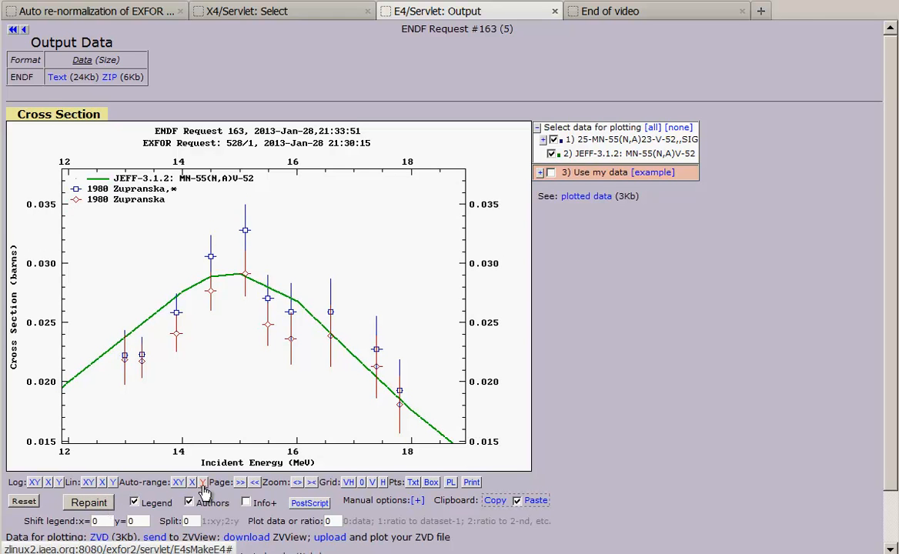
click(247, 502)
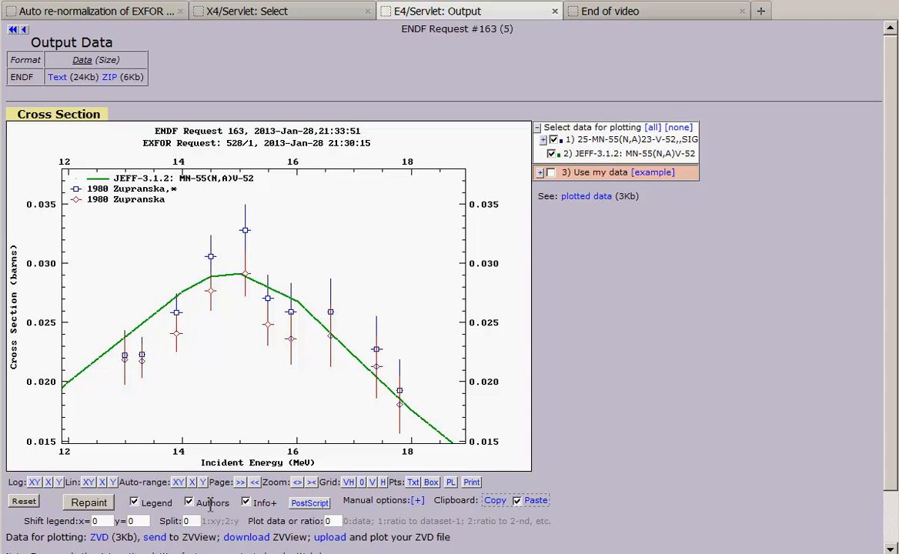
click(91, 504)
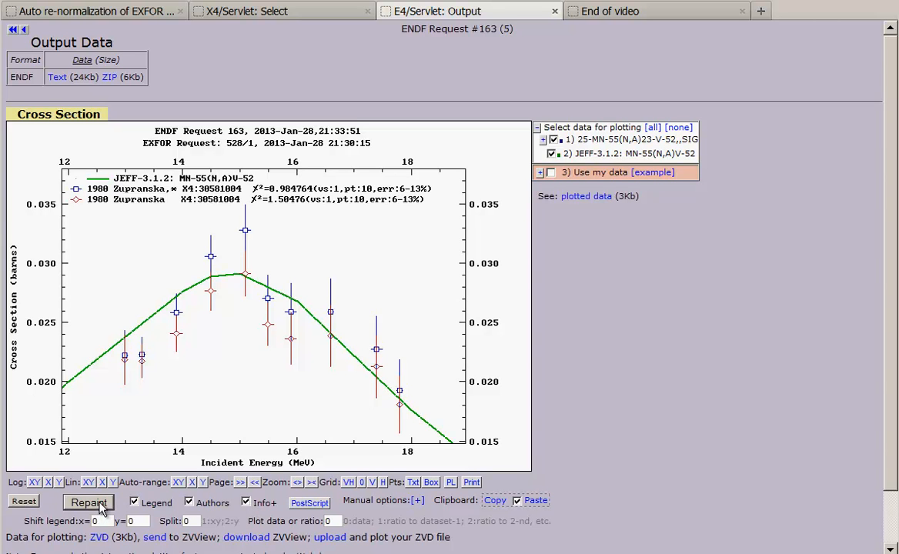